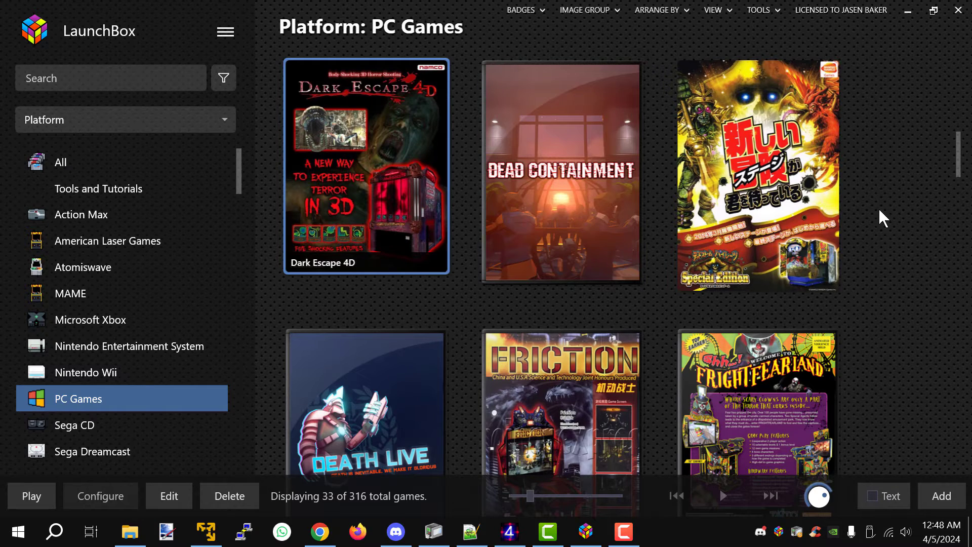
# - Browse the PC Games platform and launch Dark Escape 4D
pyautogui.scroll(-8, 749, 219)
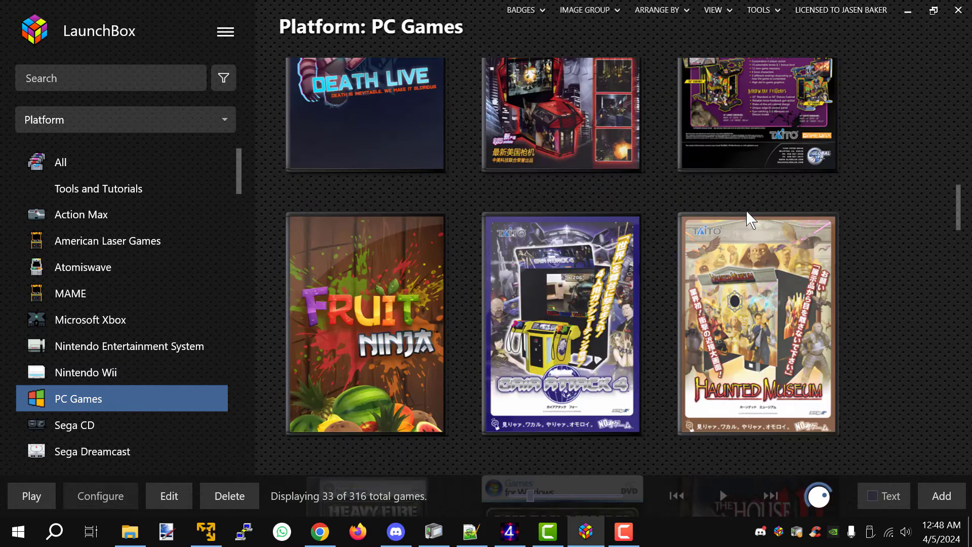
pyautogui.scroll(-6, 743, 214)
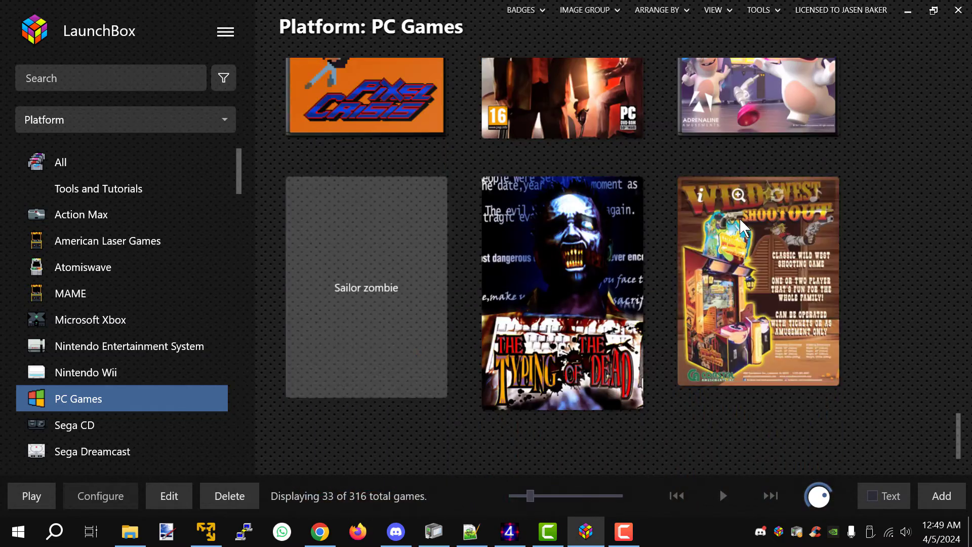
pyautogui.scroll(15, 369, 283)
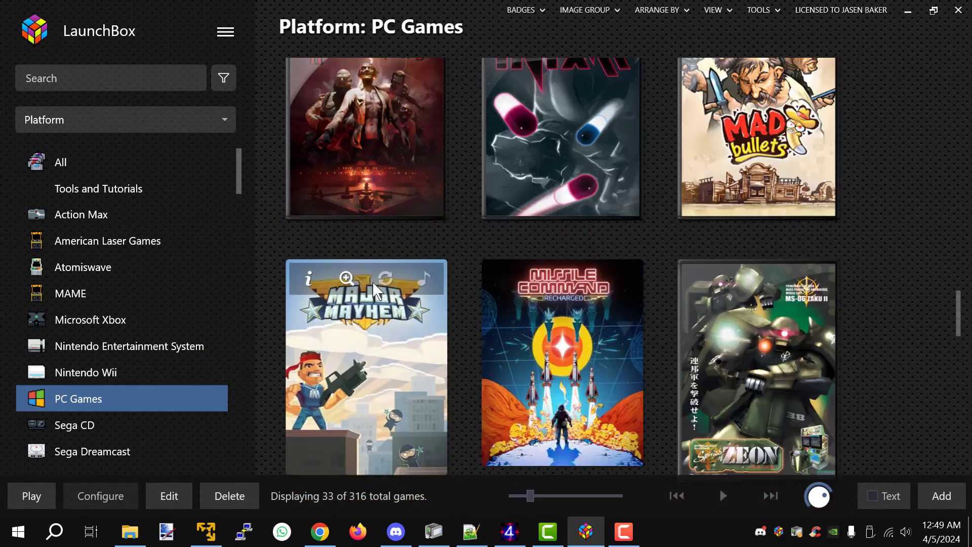
pyautogui.scroll(-3, 375, 304)
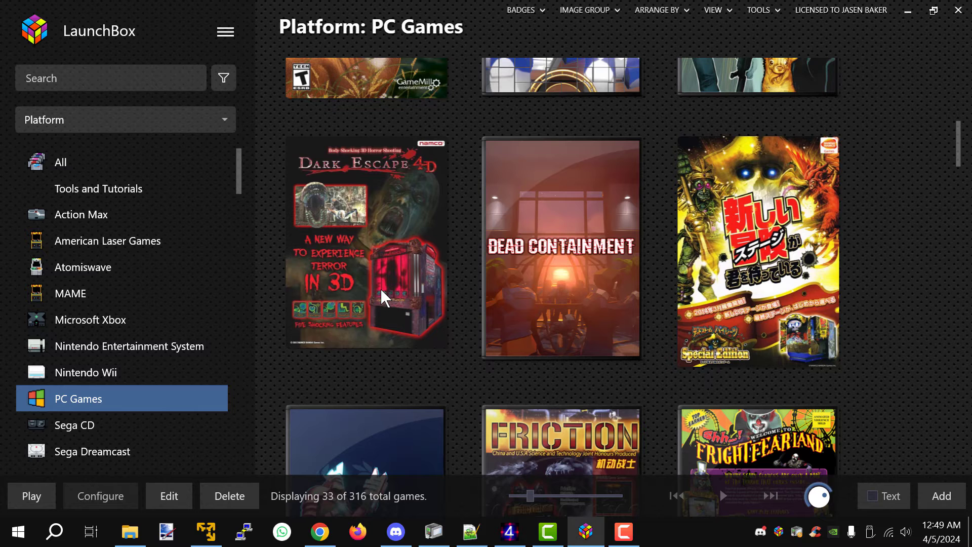
pyautogui.rightClick(371, 217)
pyautogui.click(395, 223)
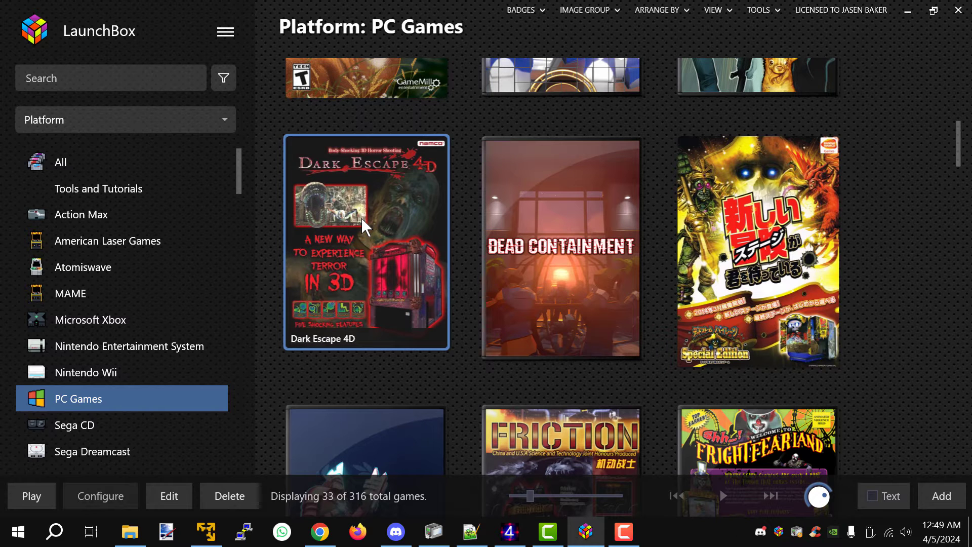
# - In File Explorer, open the Dark Escape 4D folder under C:\Launchbox\Games\Namco 357
pyautogui.click(135, 520)
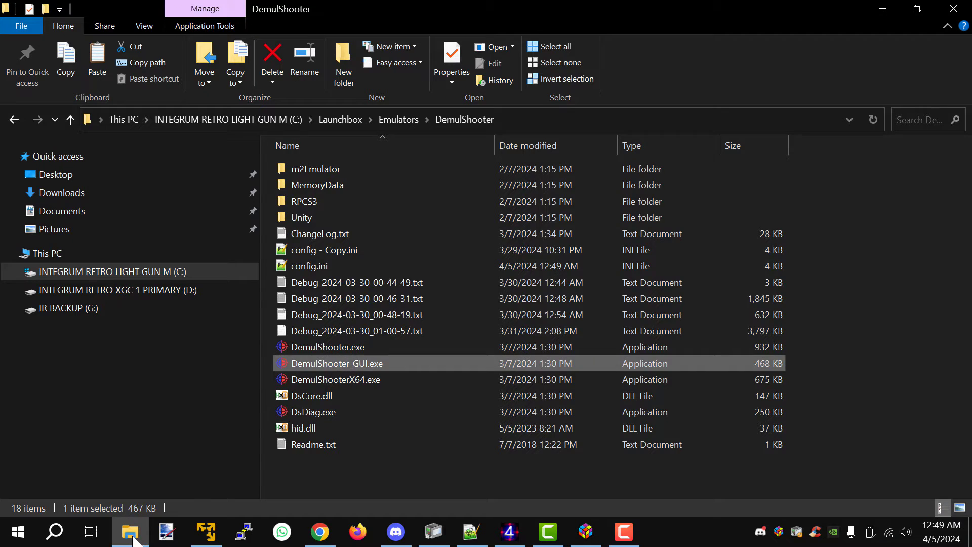
pyautogui.click(269, 120)
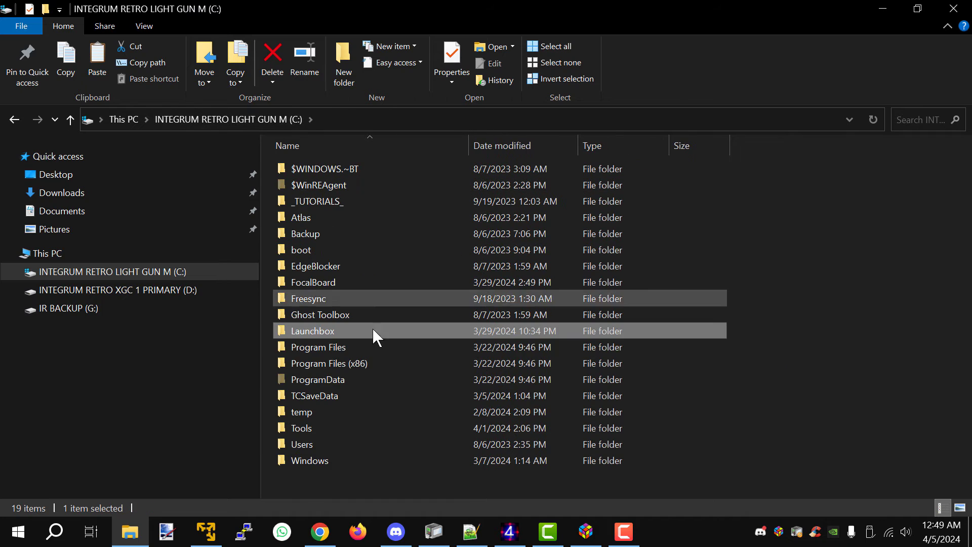
pyautogui.doubleClick(355, 330)
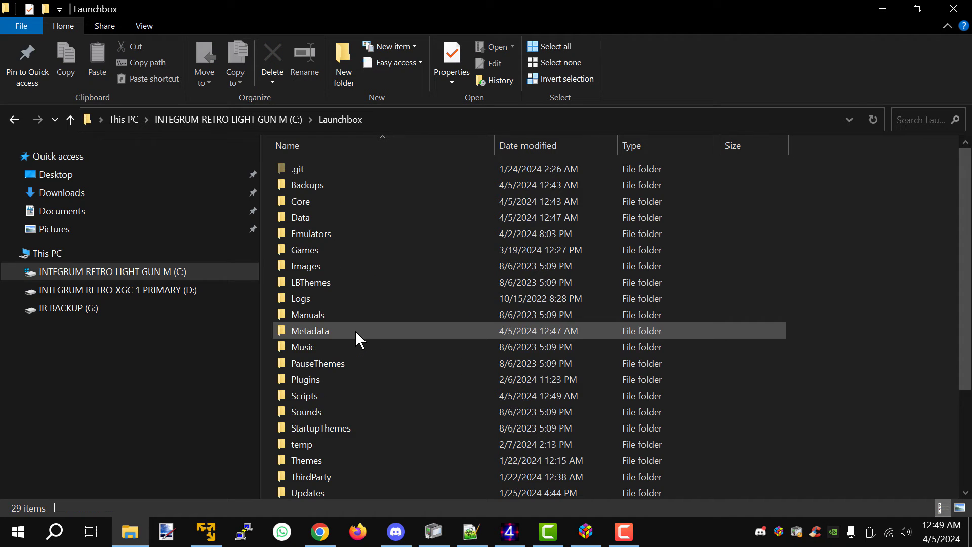
pyautogui.doubleClick(339, 248)
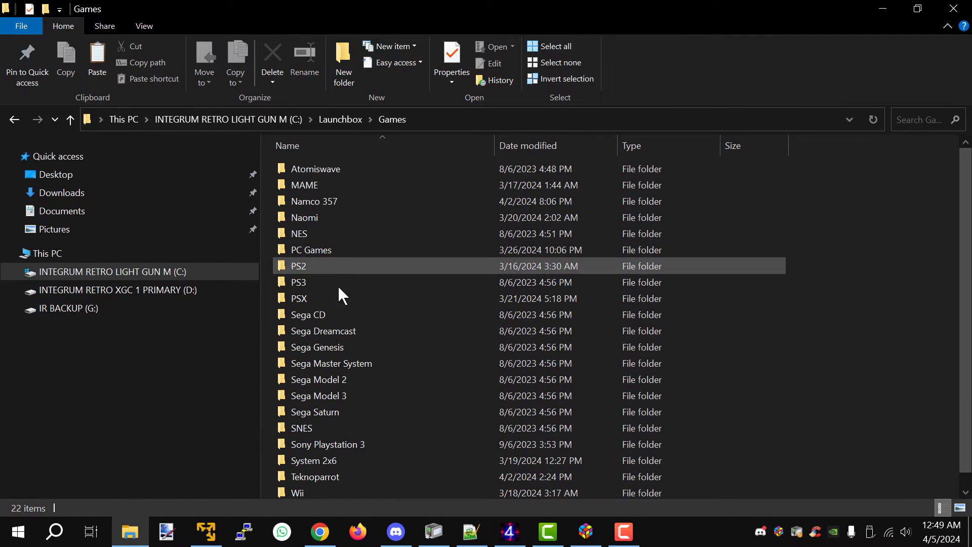
pyautogui.scroll(-1, 336, 394)
pyautogui.doubleClick(327, 183)
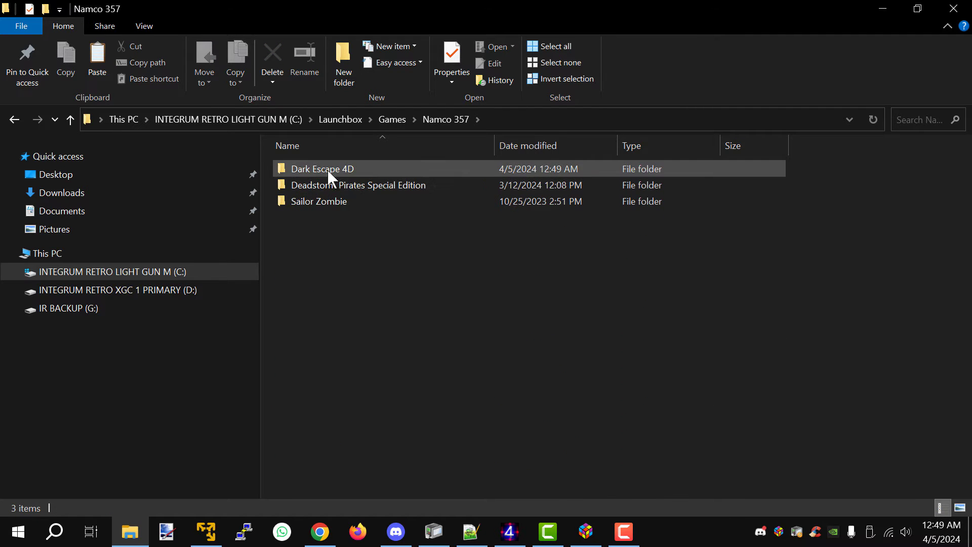
pyautogui.doubleClick(327, 169)
# - Run rpcs3-gun.exe from the Dark Escape 4D folder
pyautogui.scroll(-2, 346, 394)
pyautogui.scroll(-8, 347, 397)
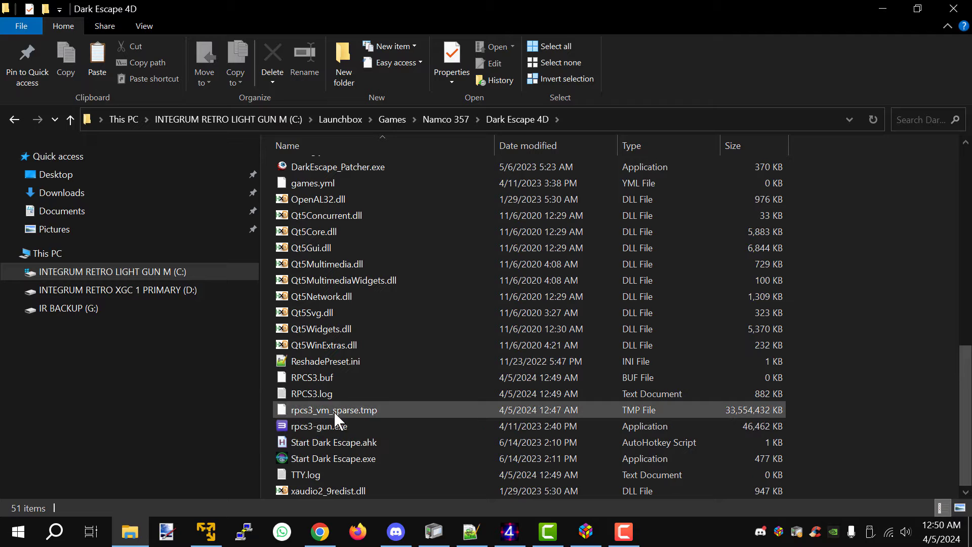
pyautogui.doubleClick(330, 426)
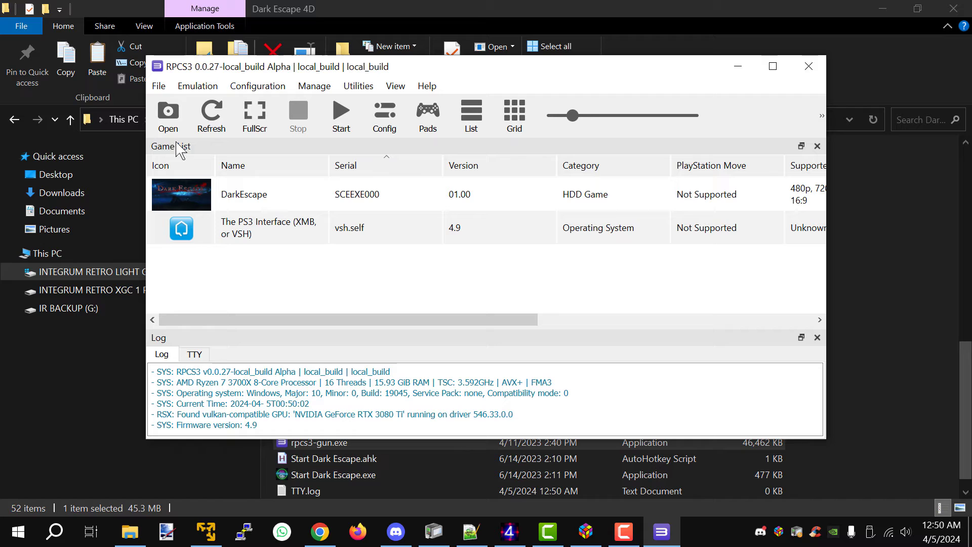
# - Boot the game in RPCS3 from the SCEEXE000 folder in Dark Escape 4D\dev_hdd0\game
pyautogui.click(173, 123)
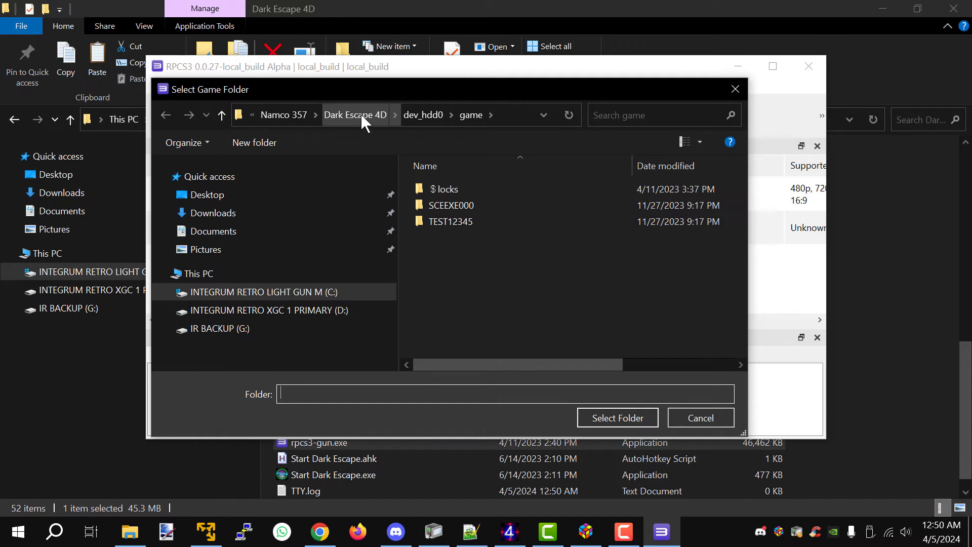
pyautogui.click(271, 114)
pyautogui.click(455, 190)
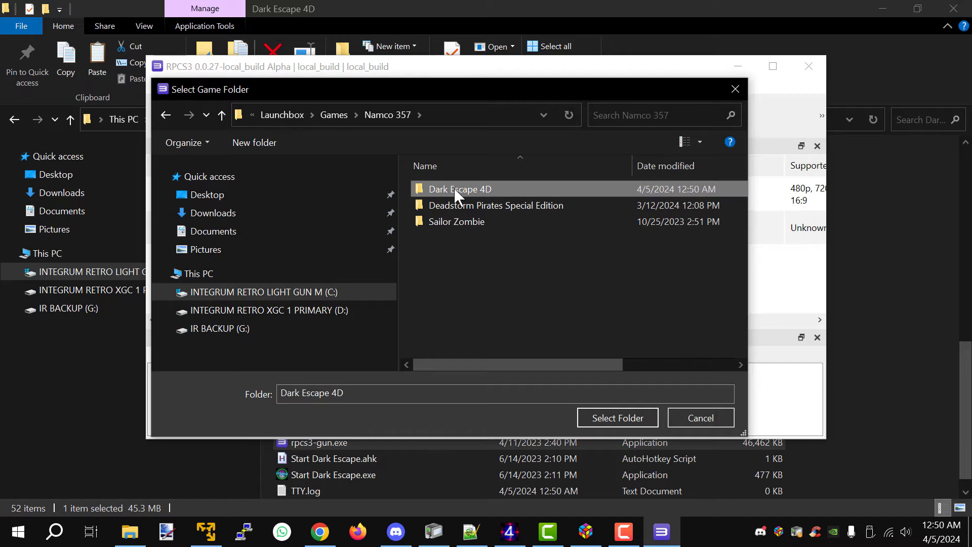
pyautogui.doubleClick(454, 190)
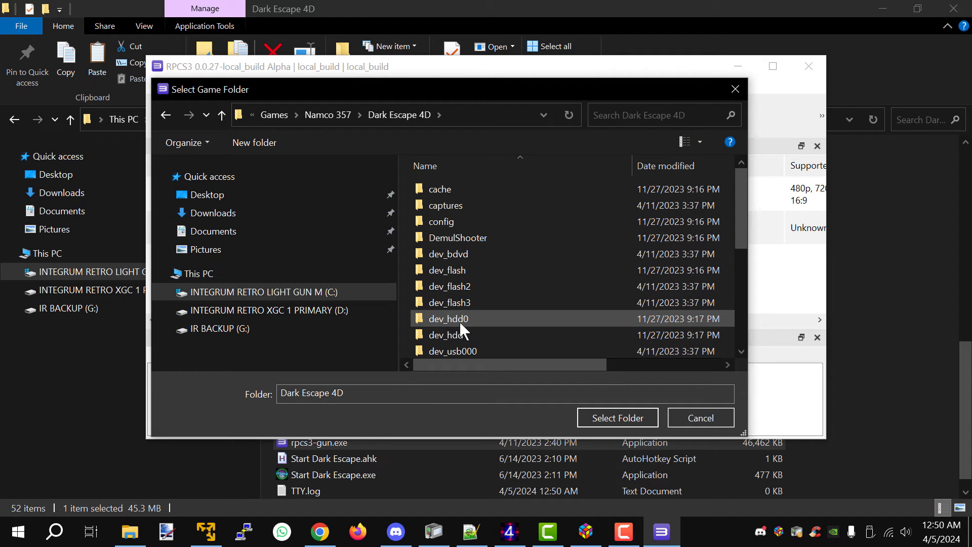
pyautogui.doubleClick(459, 319)
pyautogui.click(440, 190)
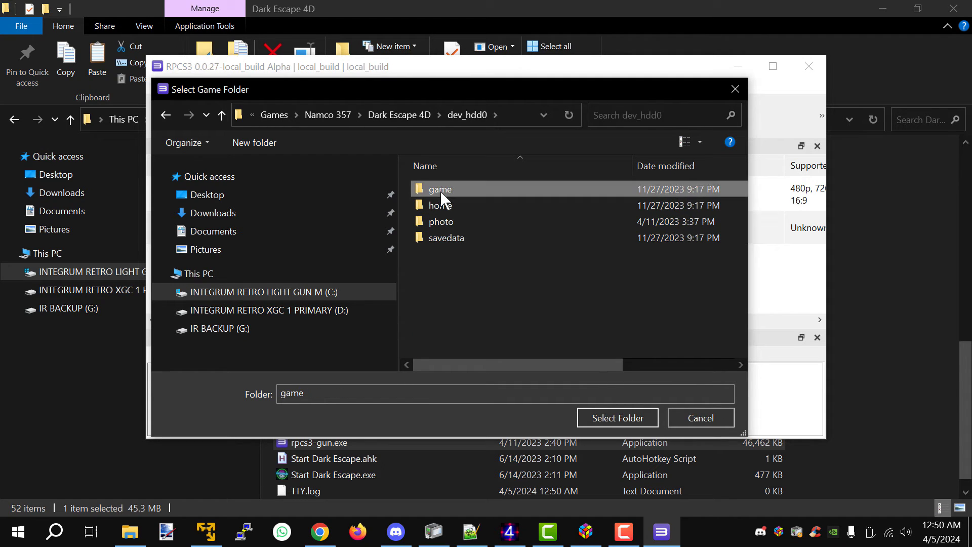
pyautogui.doubleClick(439, 190)
pyautogui.click(445, 204)
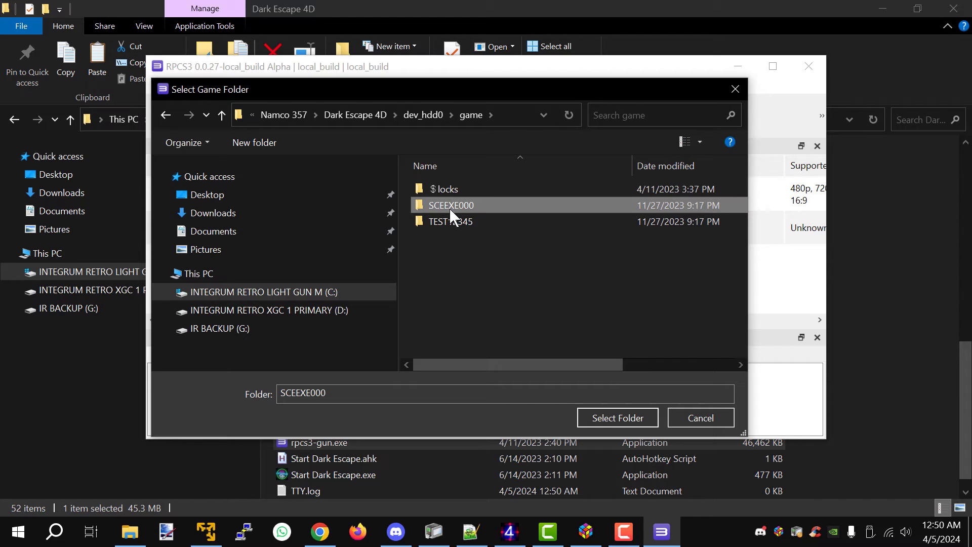
pyautogui.doubleClick(458, 208)
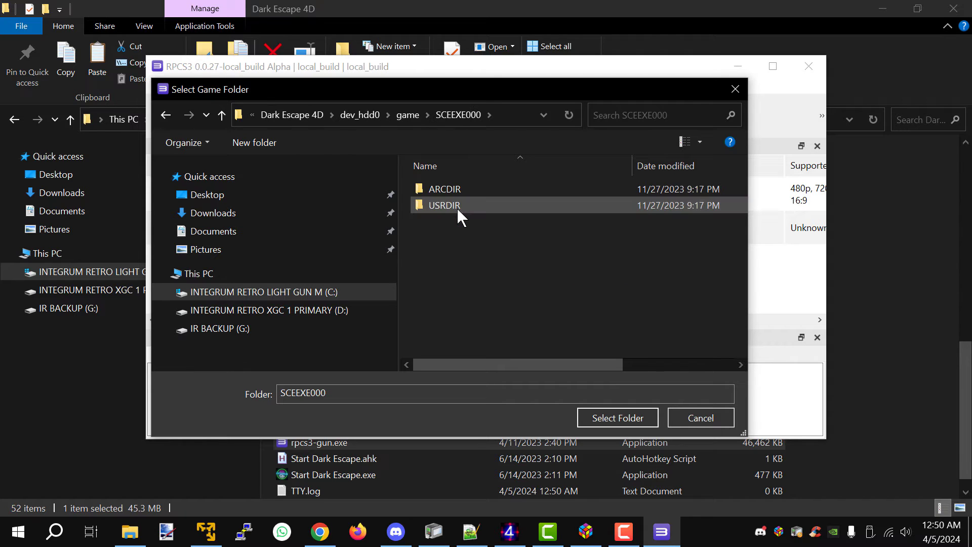
pyautogui.click(611, 422)
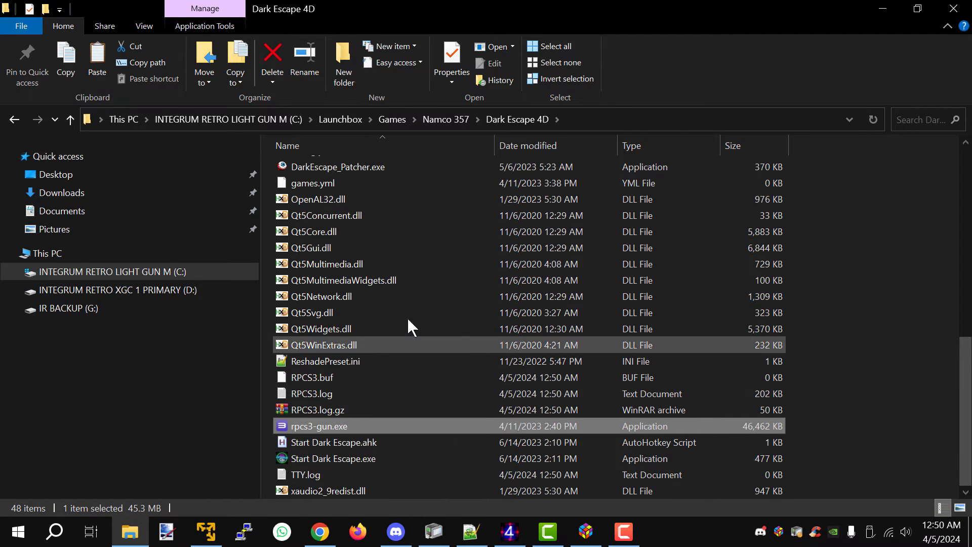
# - Look over the Deadstorm Pirates Special Edition and Sailor Zombie folders in the Namco 357 directory
pyautogui.click(443, 121)
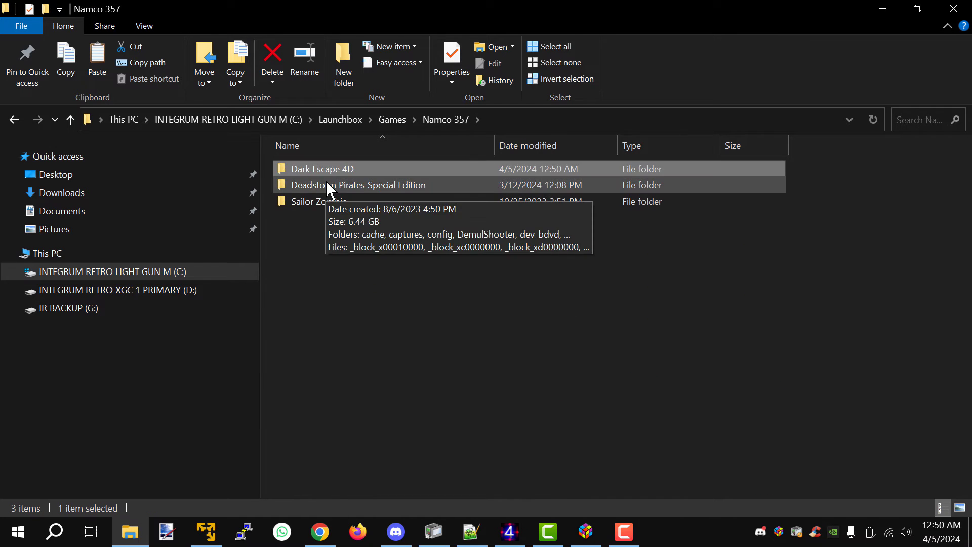
pyautogui.click(327, 185)
pyautogui.click(328, 202)
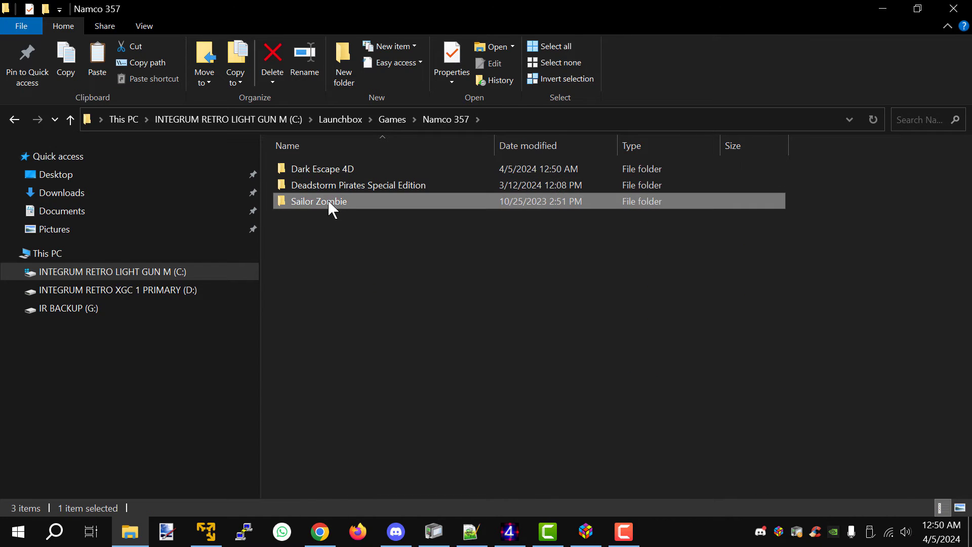
pyautogui.moveTo(332, 208)
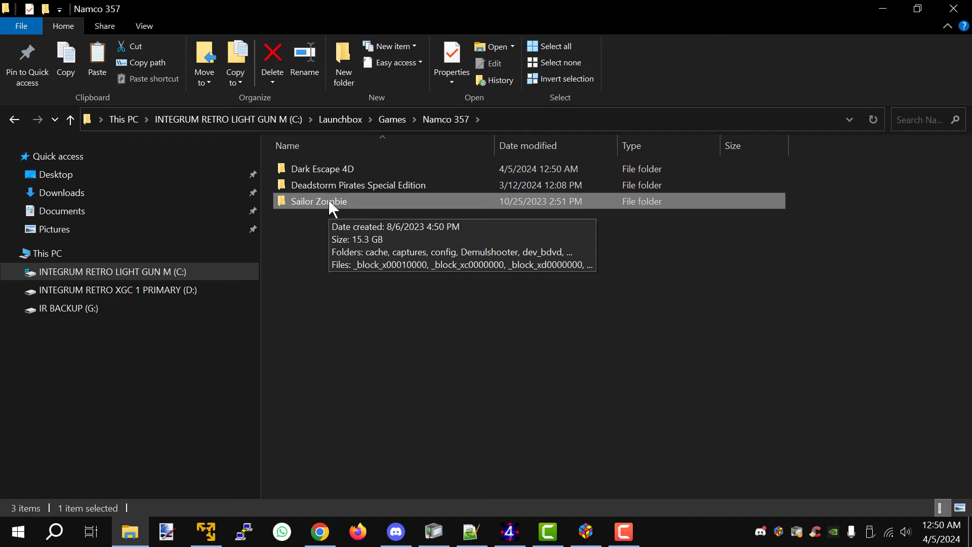
# - Open the DemulShooter folder under C:\Launchbox\Emulators
pyautogui.click(264, 119)
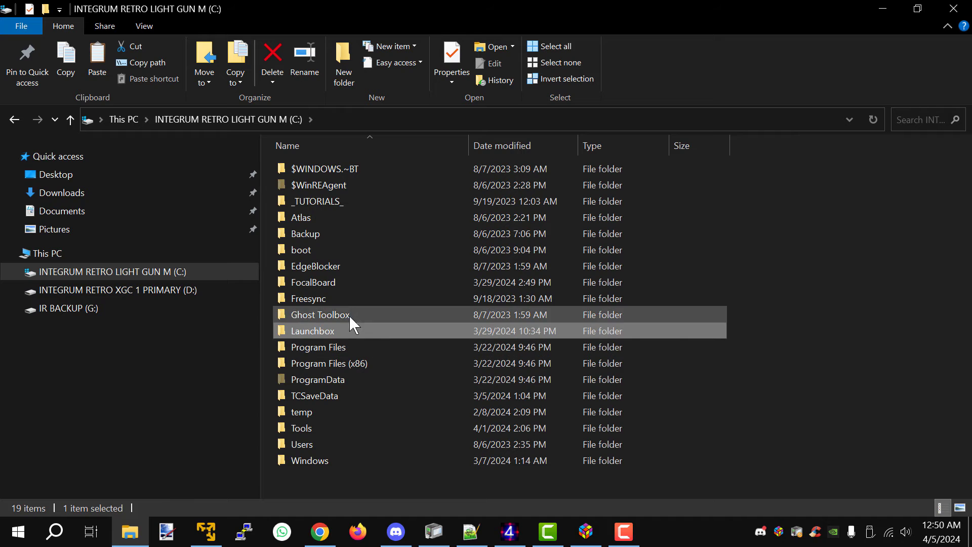
pyautogui.doubleClick(329, 337)
pyautogui.click(325, 242)
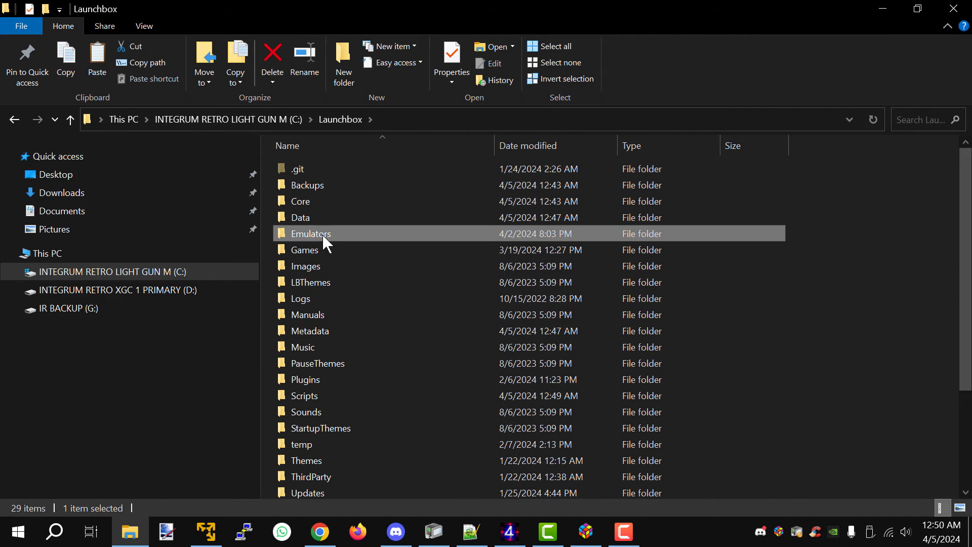
pyautogui.doubleClick(323, 234)
pyautogui.doubleClick(328, 238)
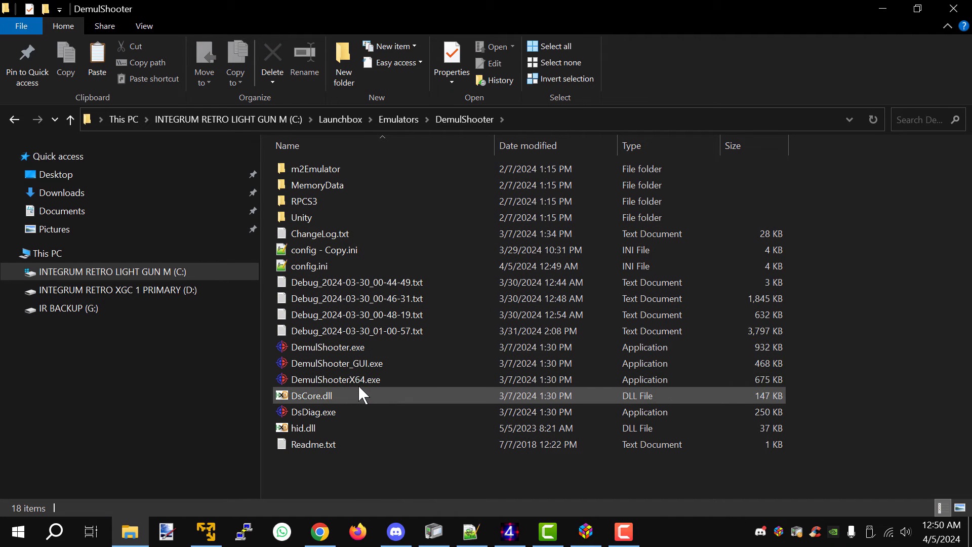
# - Run DemulShooter_GUI.exe and show its RPCS3 (System 357) page
pyautogui.click(353, 364)
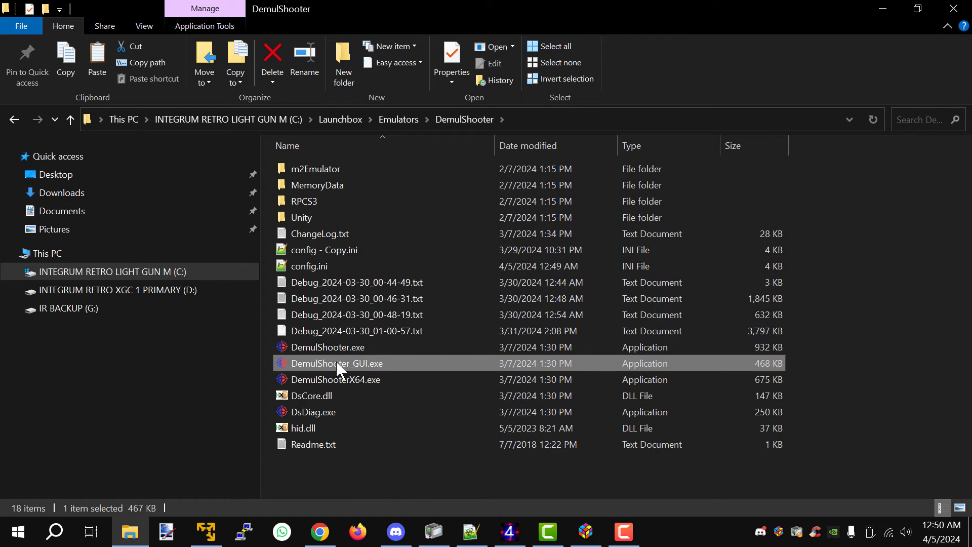
pyautogui.doubleClick(336, 360)
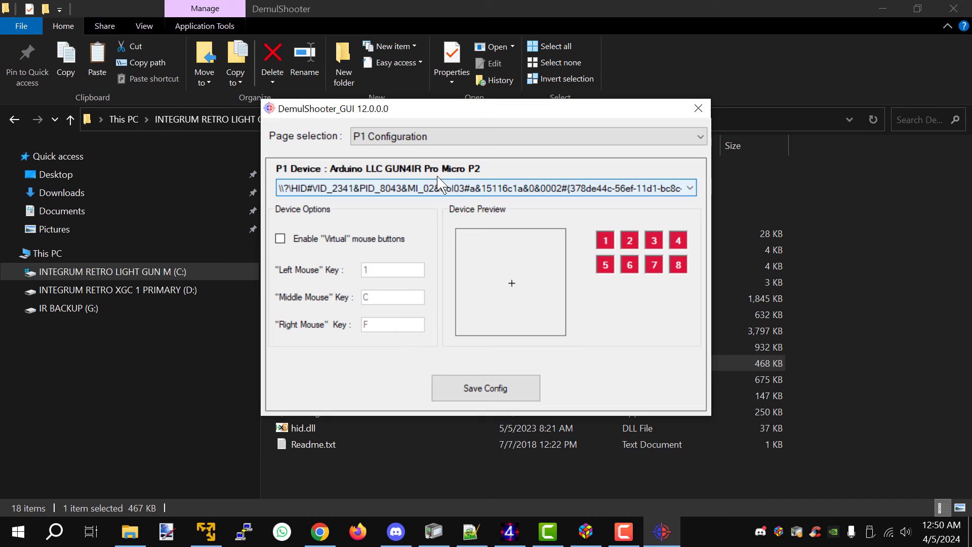
pyautogui.click(426, 138)
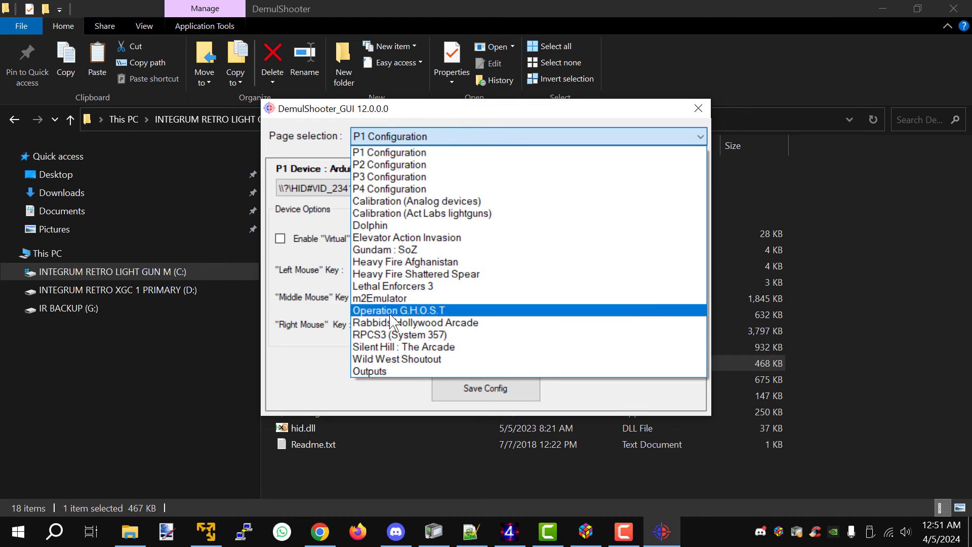
pyautogui.click(405, 335)
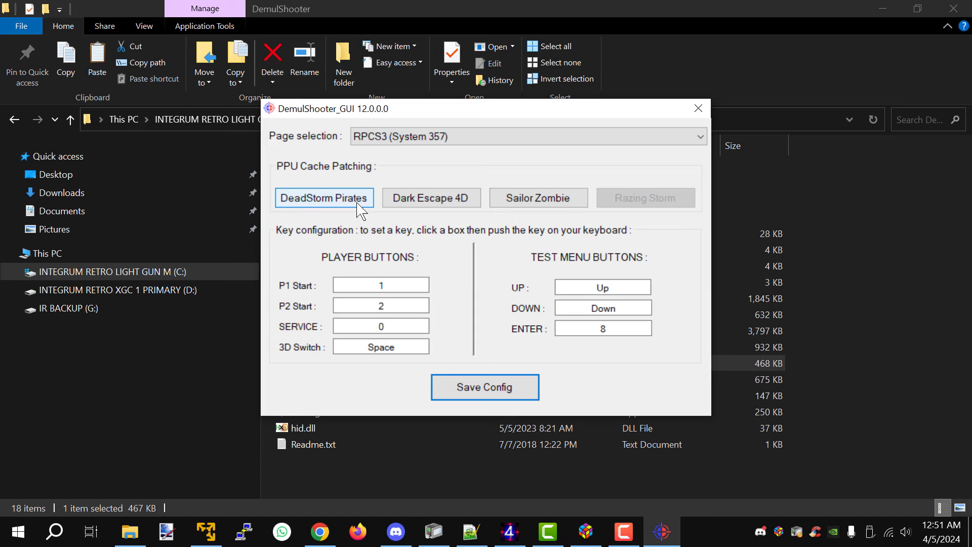
# - Patch the PPU cache for Dark Escape 4D using the C:\Launchbox\Games\Namco 357\Dark Escape 4D folder, and dismiss the result messages
pyautogui.click(423, 202)
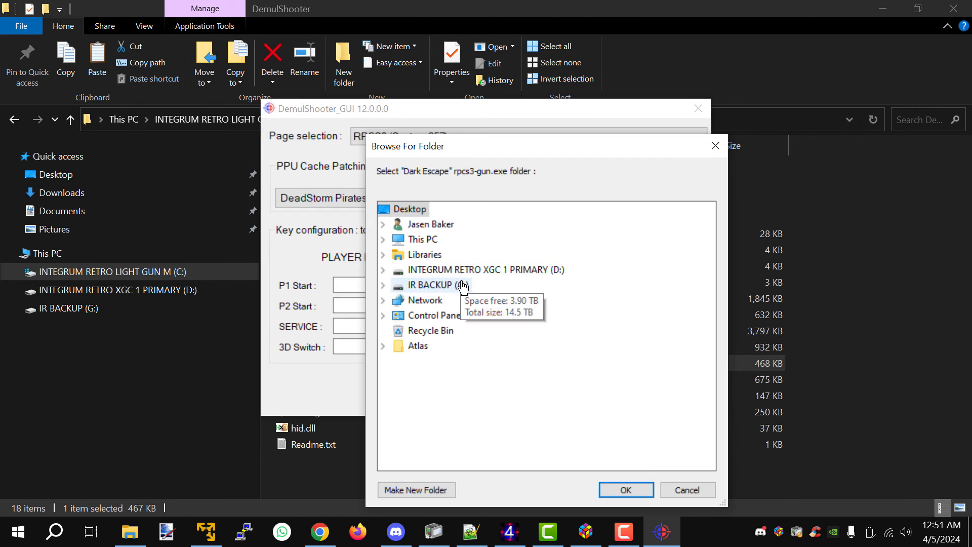
pyautogui.click(383, 239)
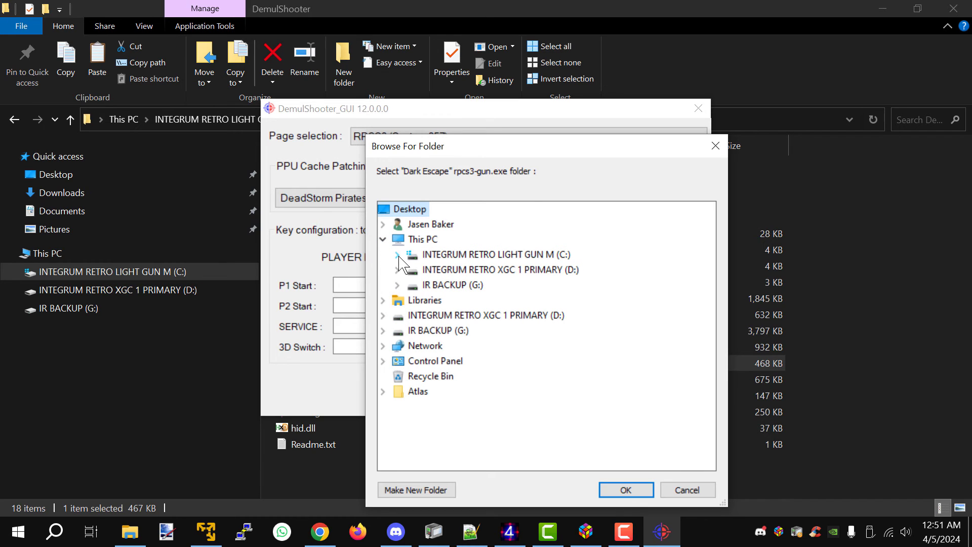
pyautogui.click(397, 255)
pyautogui.scroll(-1, 414, 349)
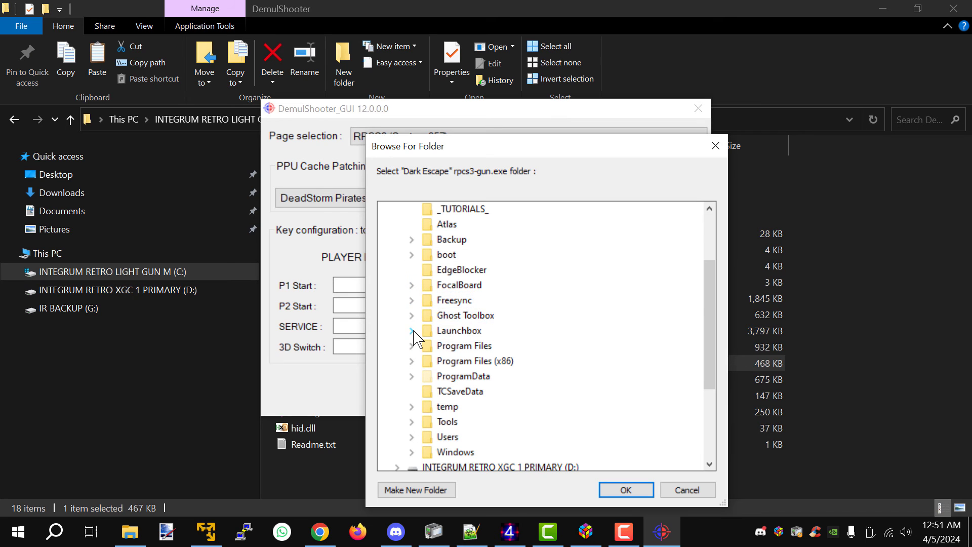
pyautogui.click(412, 330)
pyautogui.click(426, 299)
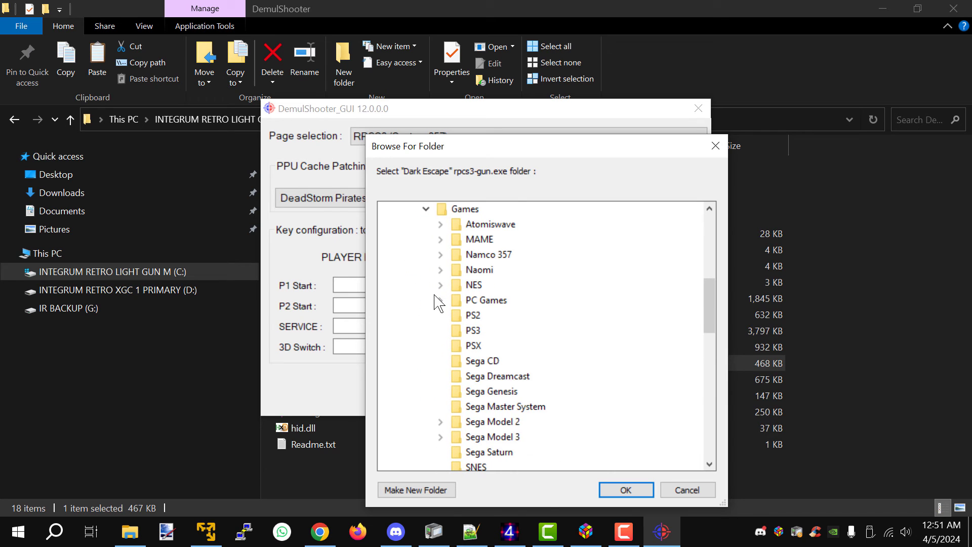
pyautogui.click(441, 254)
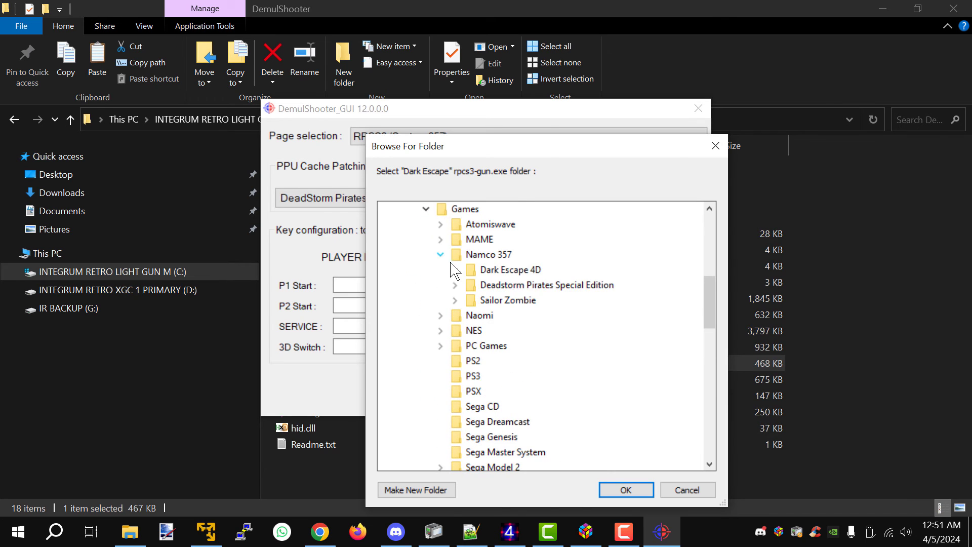
pyautogui.click(496, 276)
pyautogui.click(626, 489)
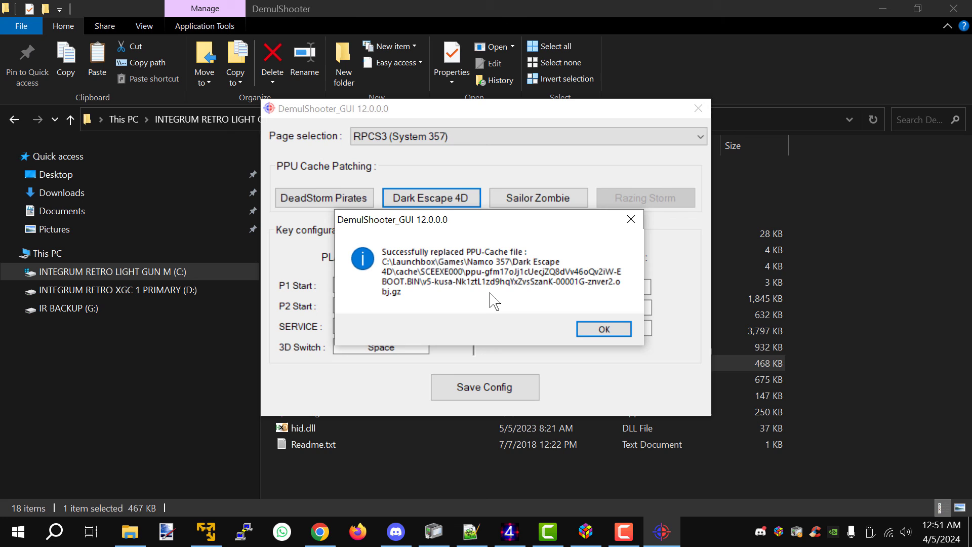
pyautogui.click(584, 330)
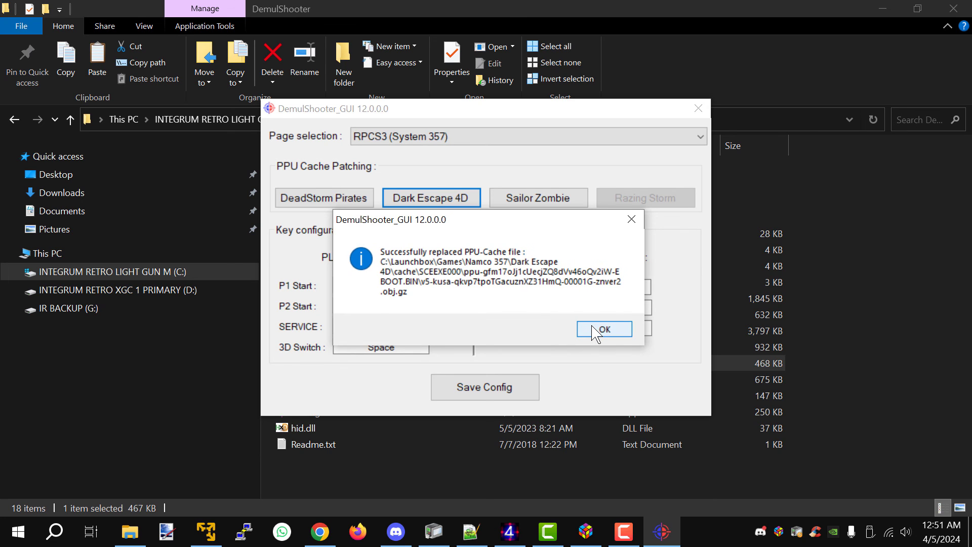
pyautogui.click(583, 330)
pyautogui.click(590, 331)
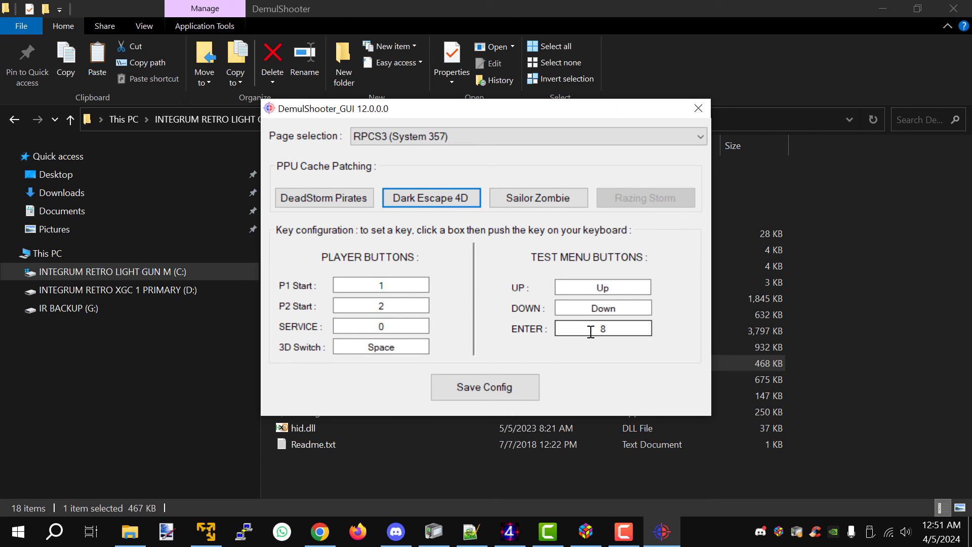